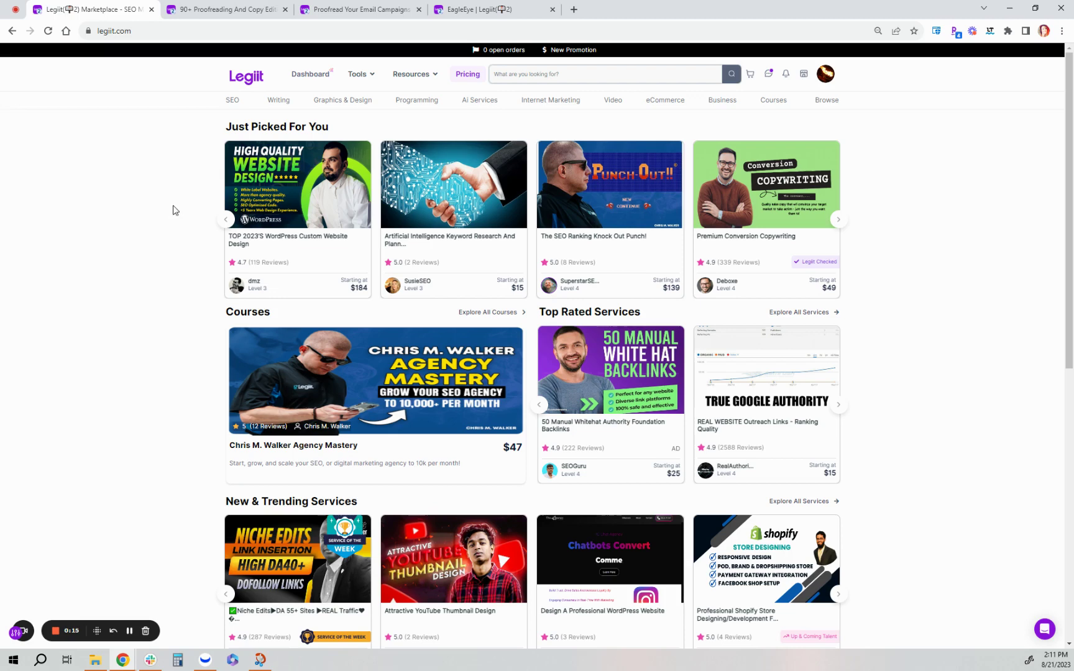
# Compare the Standard, Basic and Premium packages of the Proofread Your Email Campaigns service
pyautogui.click(354, 9)
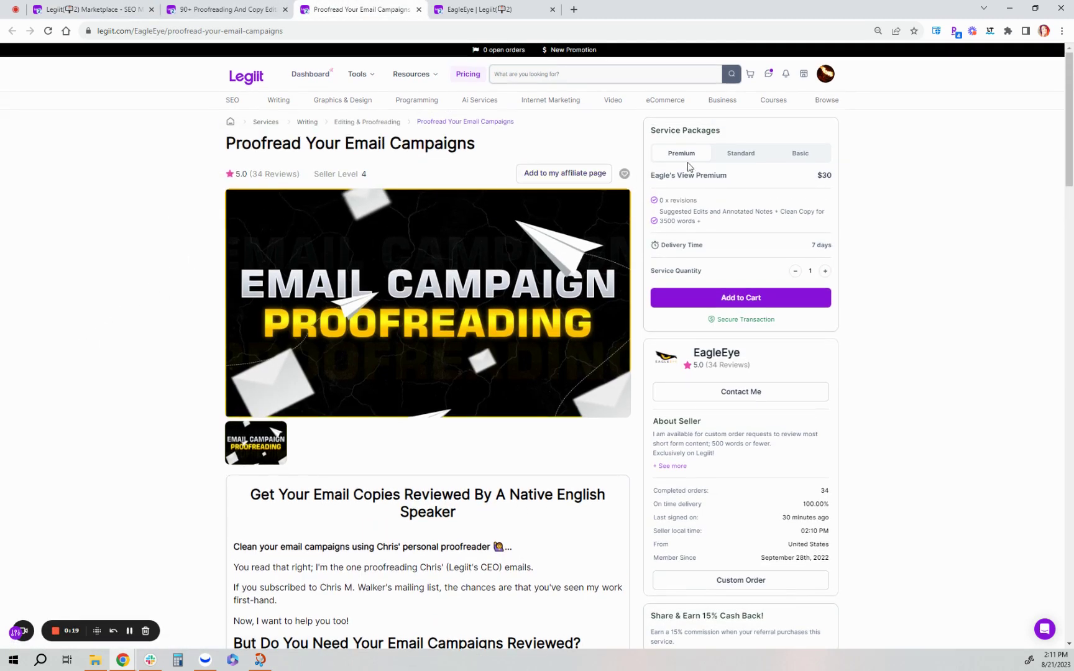
pyautogui.click(734, 157)
pyautogui.click(794, 155)
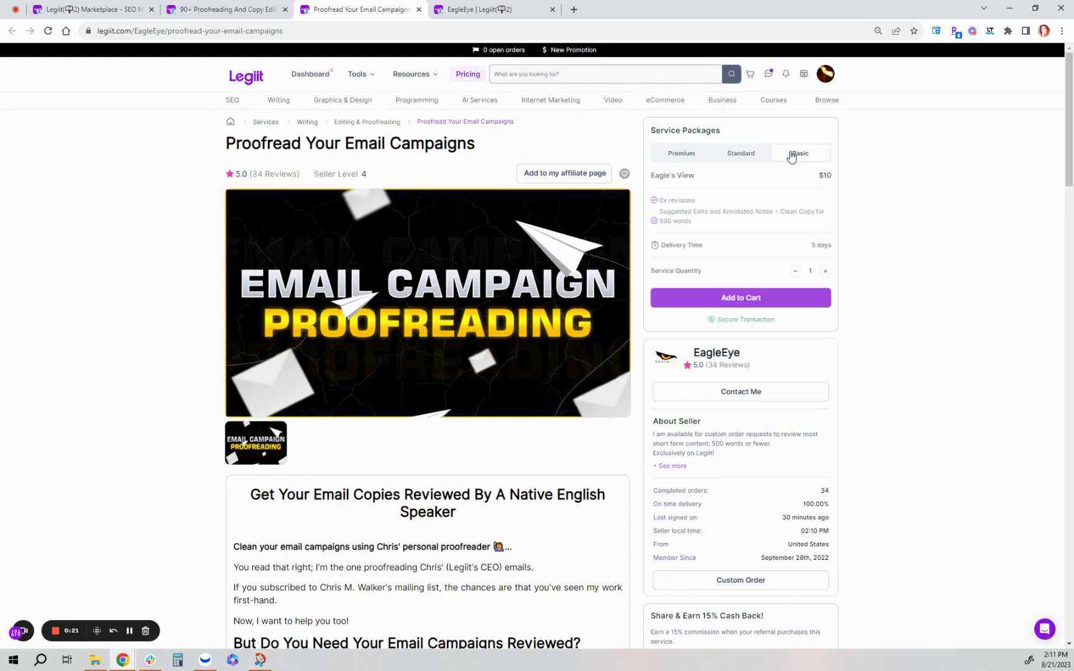
pyautogui.click(684, 160)
pyautogui.scroll(-2, 918, 308)
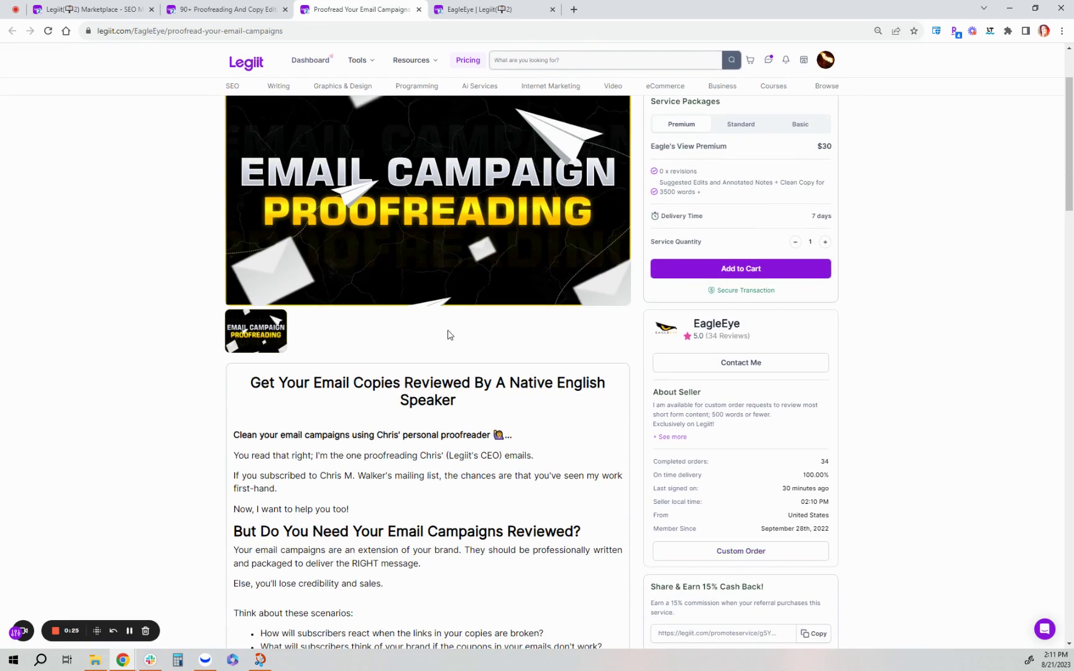
pyautogui.scroll(2, 448, 329)
pyautogui.scroll(-2, 442, 274)
# Check the seller's profile, then return to the gig and open its Custom Order form
pyautogui.click(466, 10)
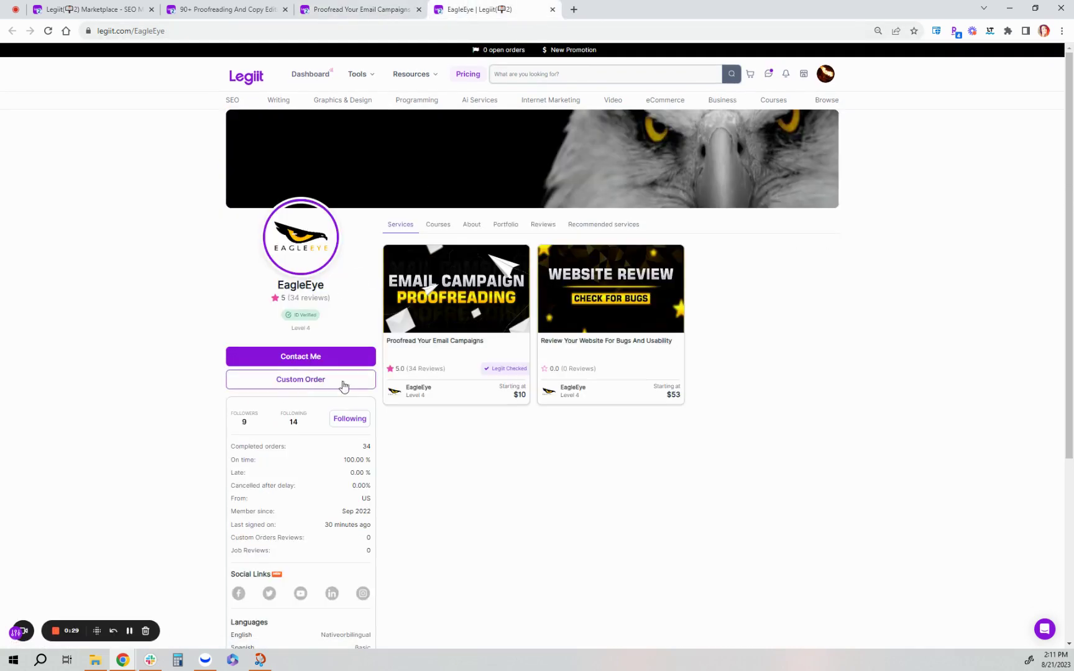
pyautogui.click(320, 15)
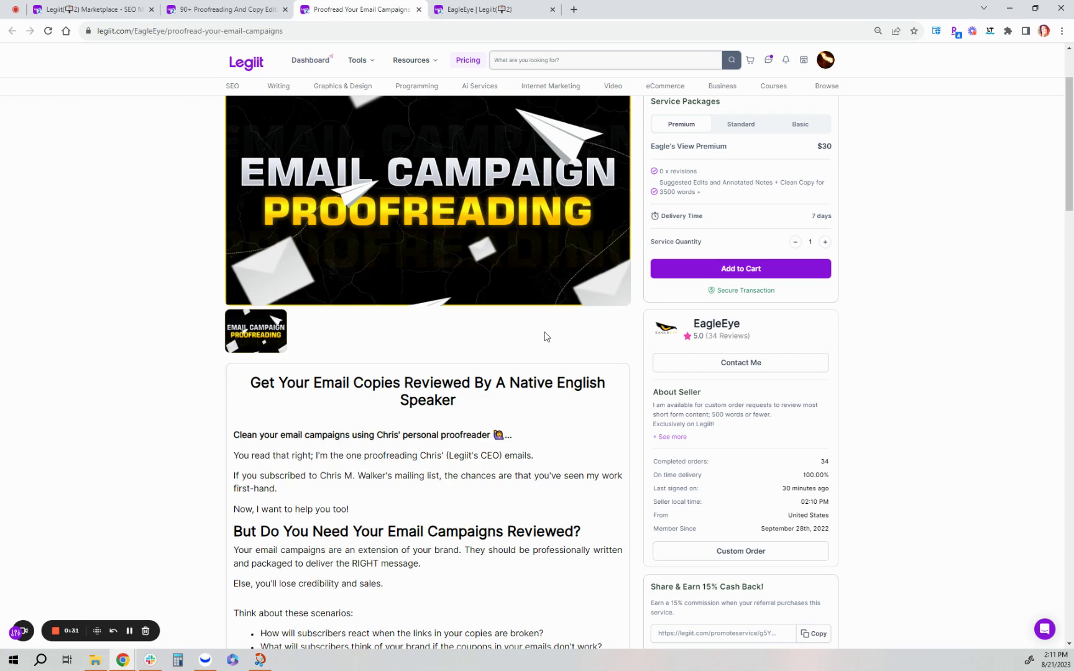
pyautogui.click(759, 554)
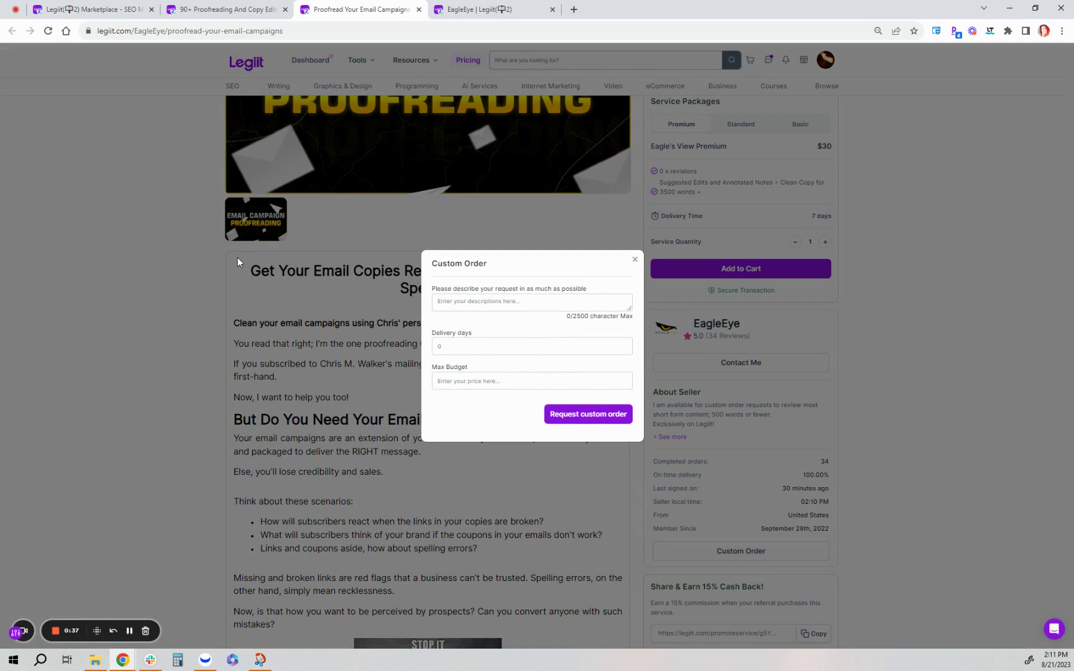
# Request a custom order to review 5 A/B email campaigns, 5 delivery days, $50 max budget
pyautogui.click(527, 301)
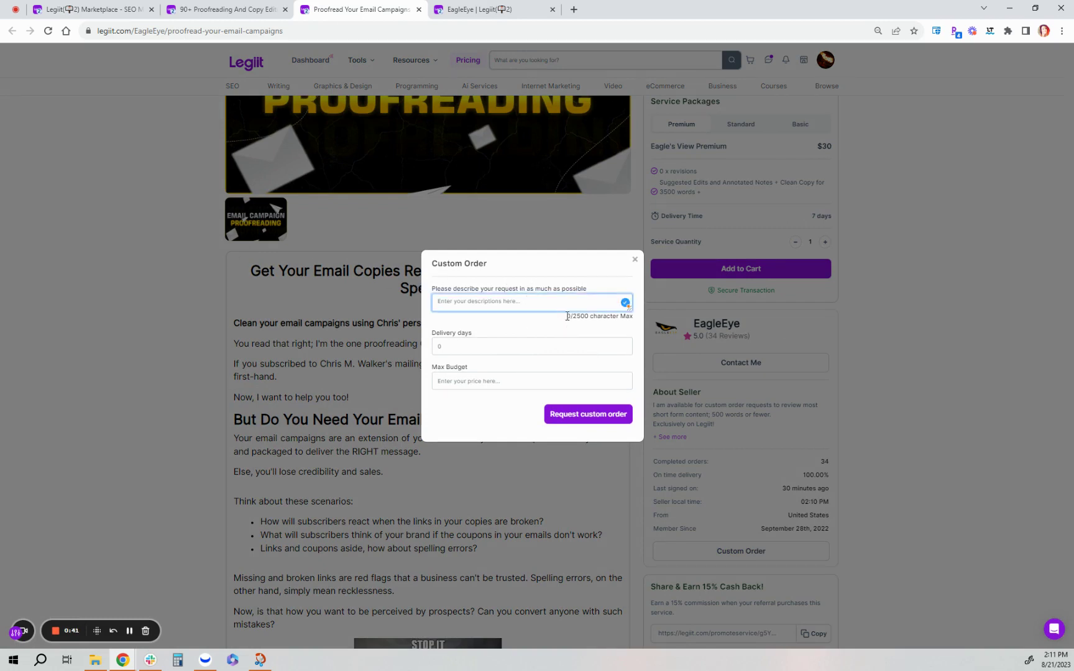
pyautogui.click(470, 346)
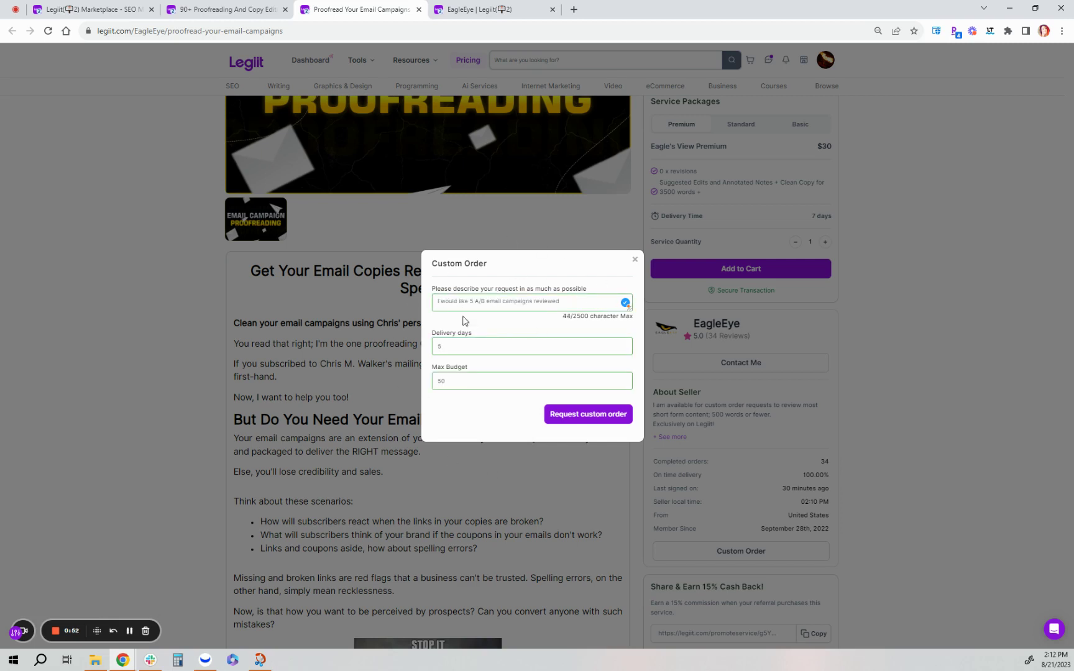
pyautogui.click(446, 347)
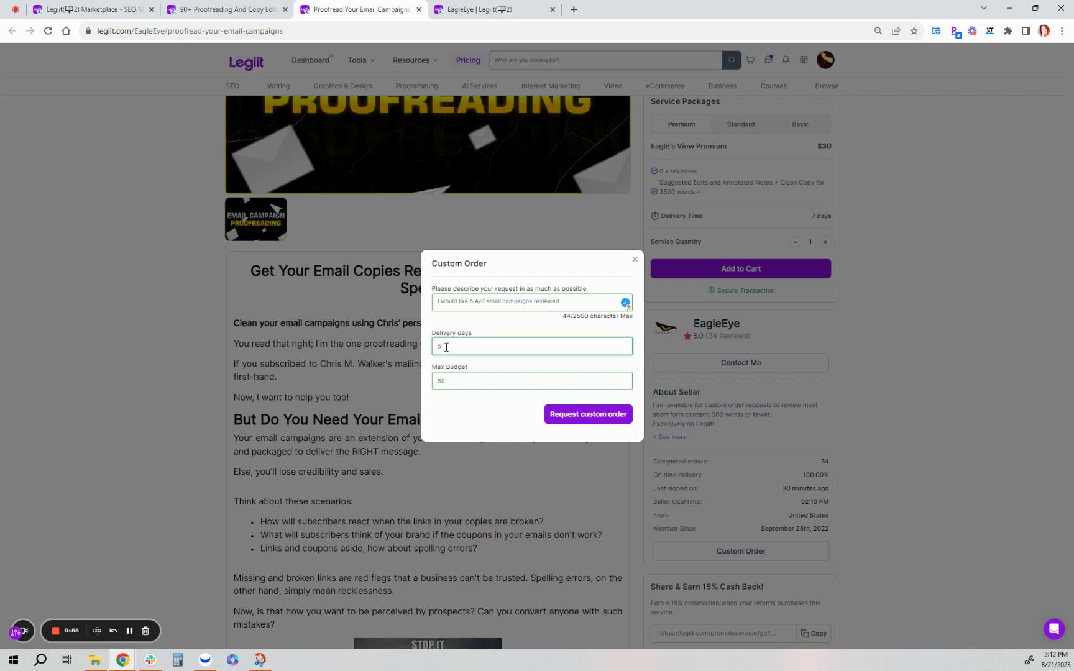
pyautogui.click(455, 383)
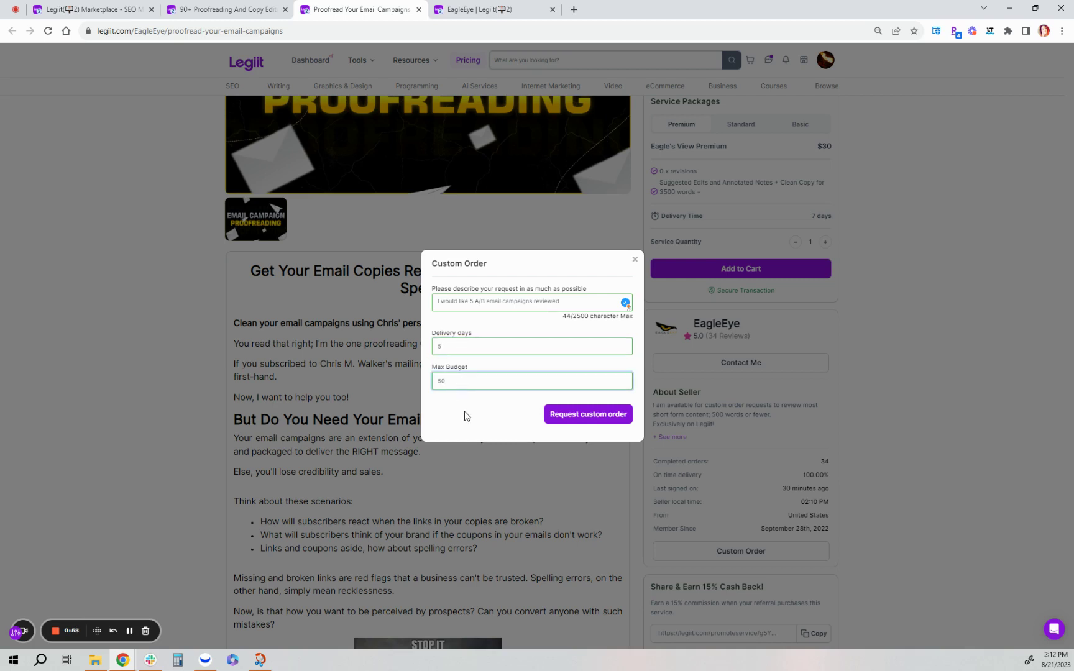
pyautogui.click(595, 420)
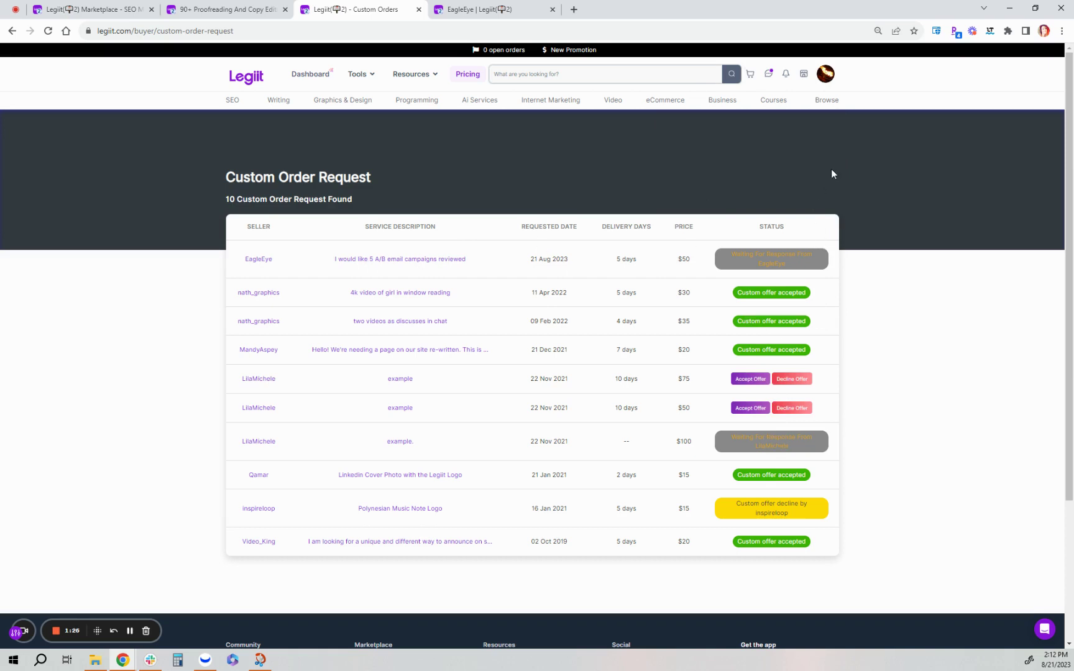
# View the buyer's Custom Order Request list under Buying, showing the pending $50 A/B campaigns request
pyautogui.click(827, 75)
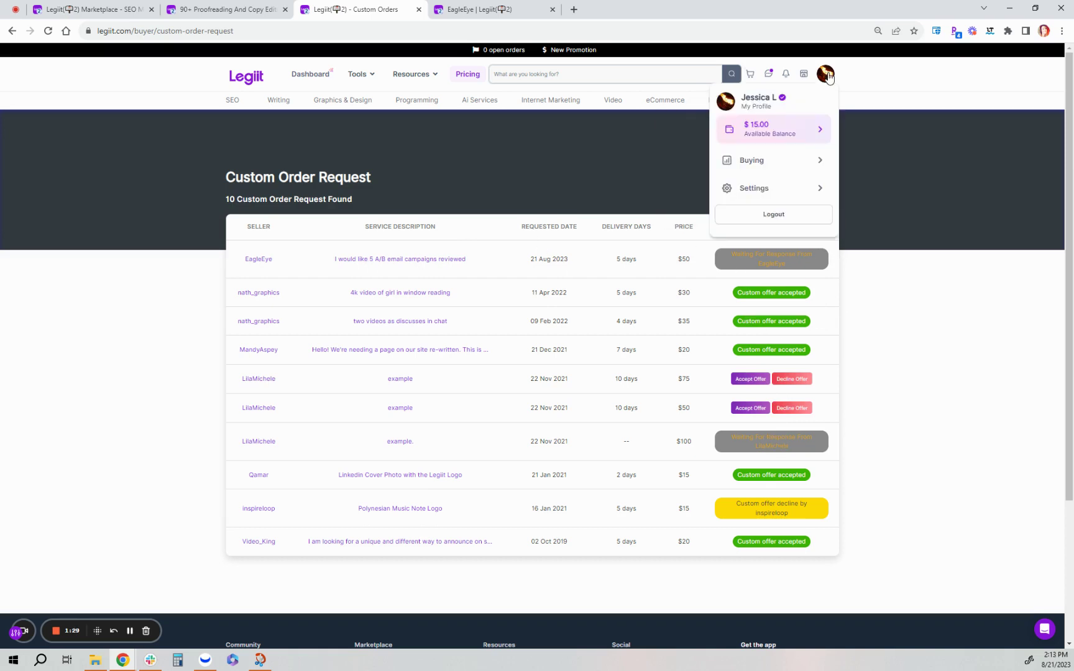
pyautogui.click(748, 163)
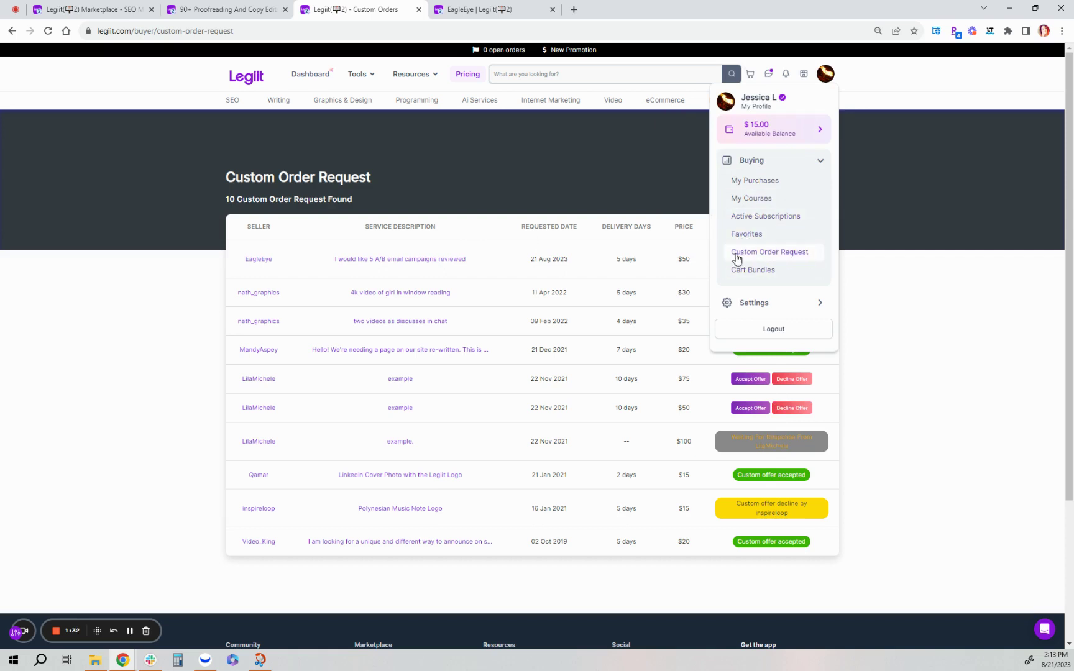
pyautogui.click(793, 255)
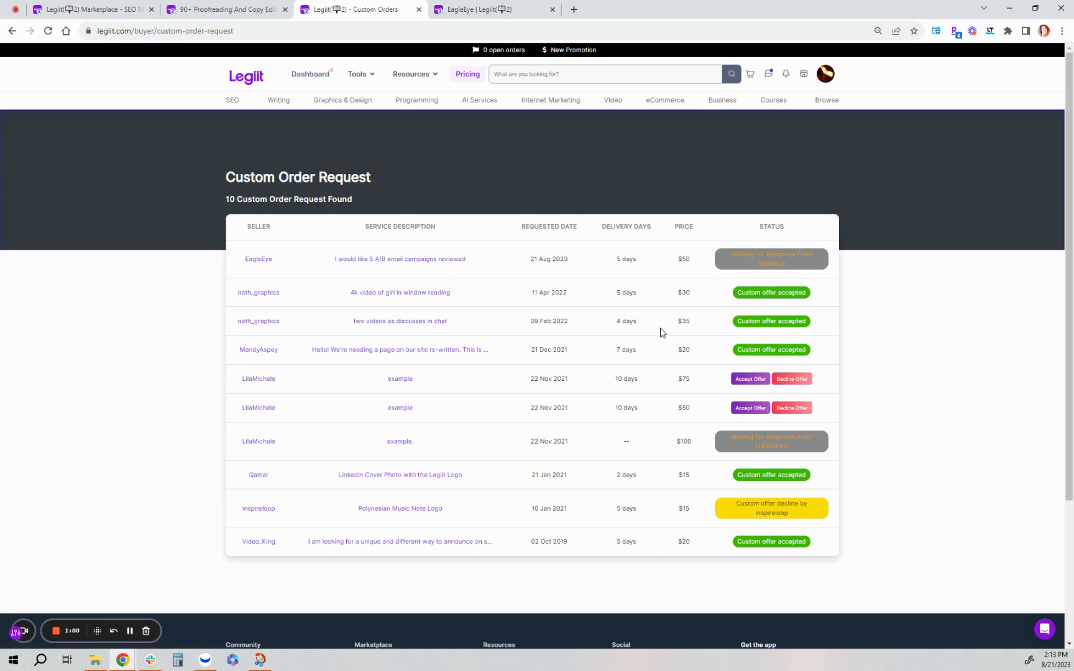
pyautogui.click(130, 631)
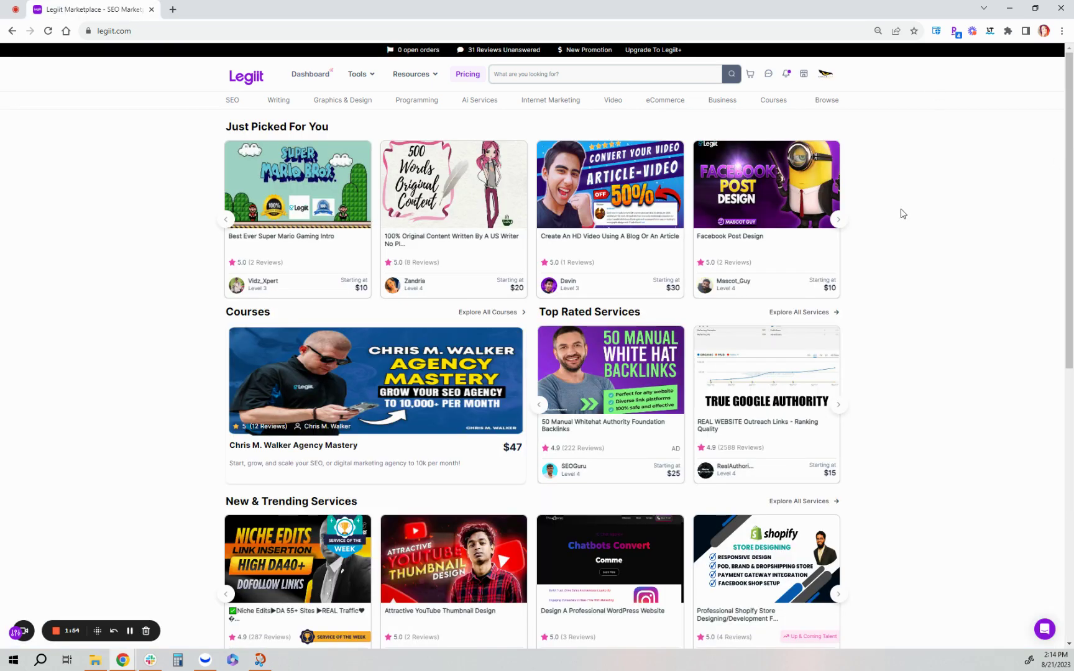
# From the seller's store menu, open the 5 A/B email campaigns request in Custom Order Request
pyautogui.click(805, 76)
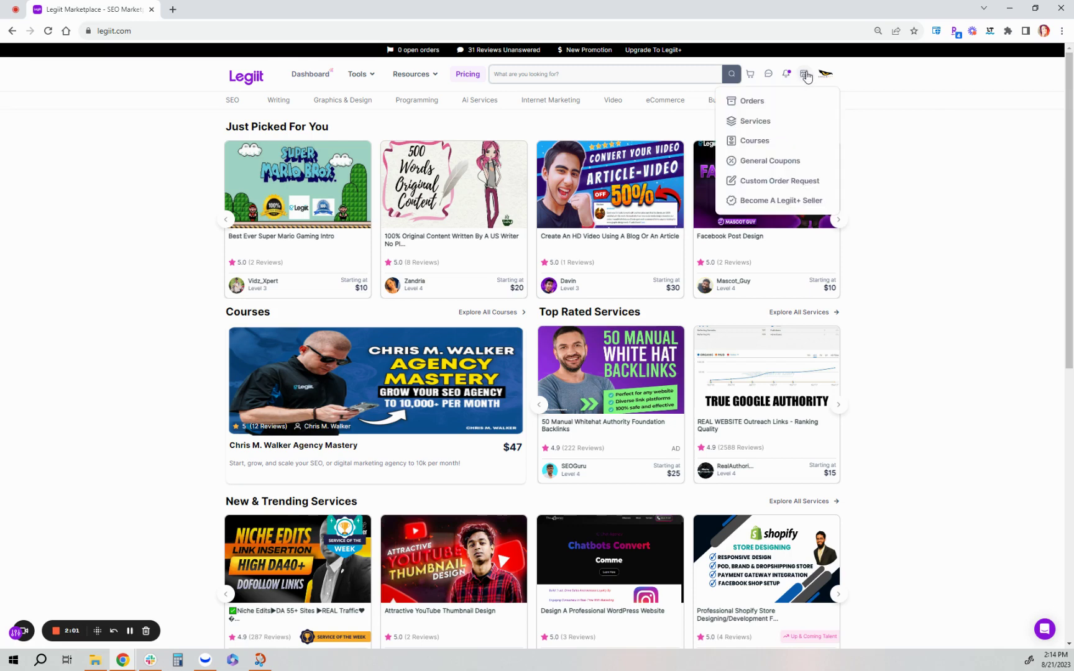
pyautogui.click(783, 187)
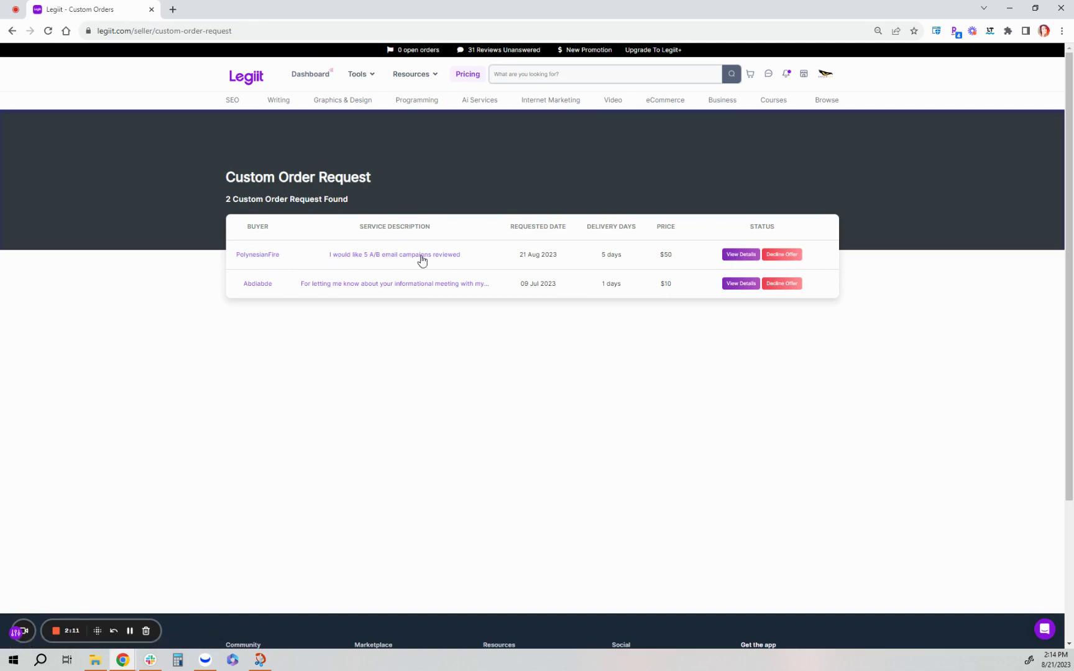
pyautogui.click(398, 255)
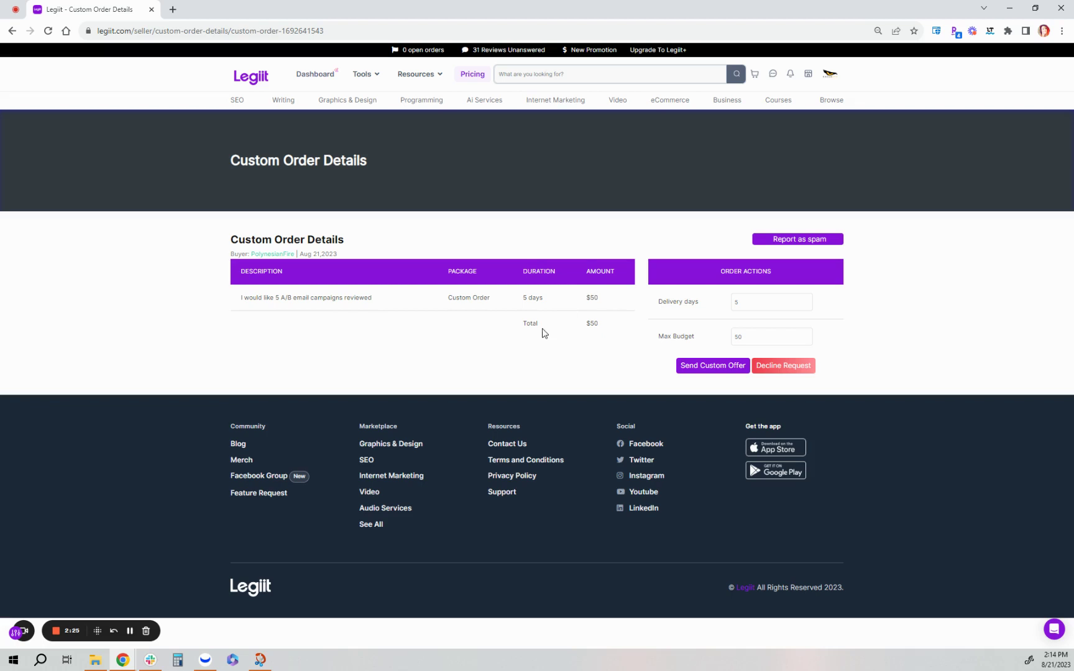
# Change the offered delivery days from 5 to 7 and the max budget from 50 to 55
pyautogui.click(750, 299)
pyautogui.moveTo(756, 302); pyautogui.dragTo(720, 306)
pyautogui.write('7')
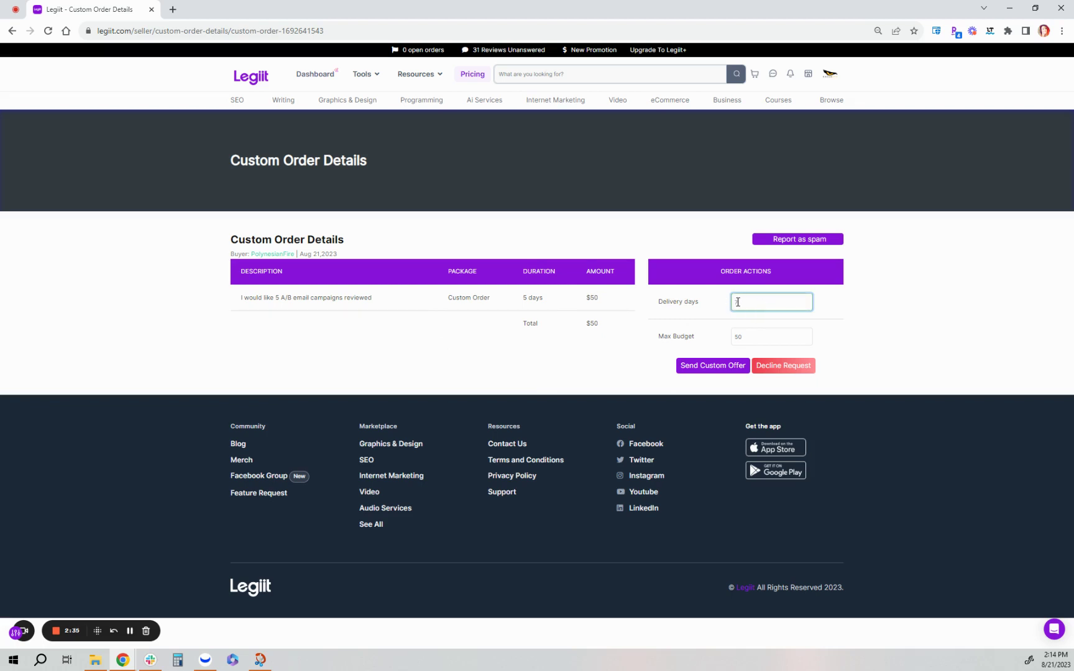
pyautogui.moveTo(758, 336); pyautogui.dragTo(708, 342)
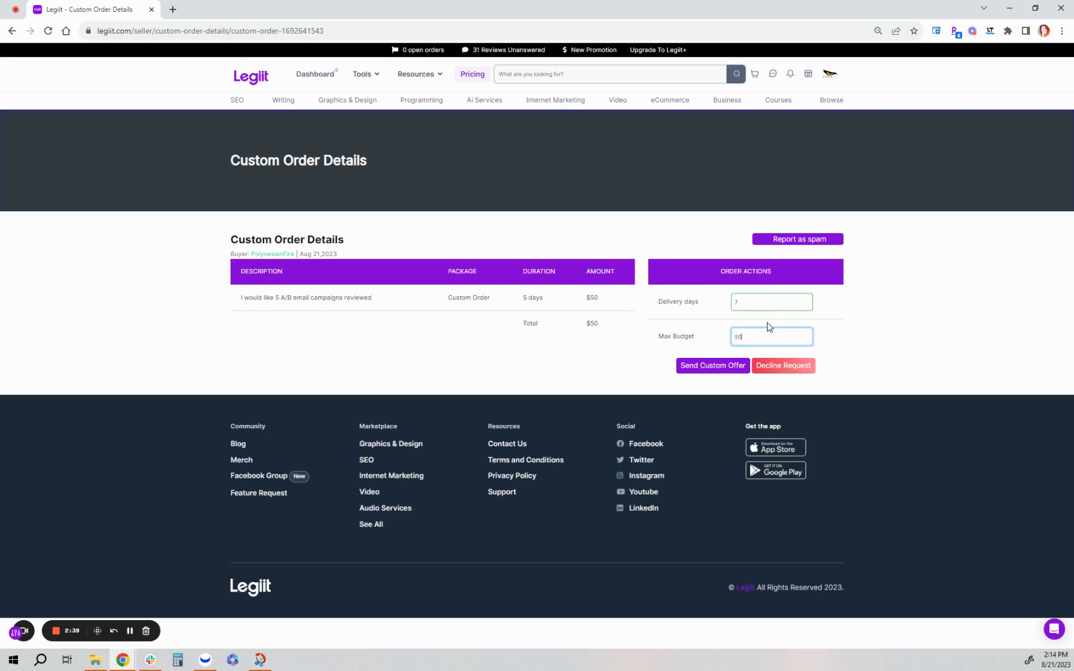
pyautogui.write('55')
pyautogui.click(807, 243)
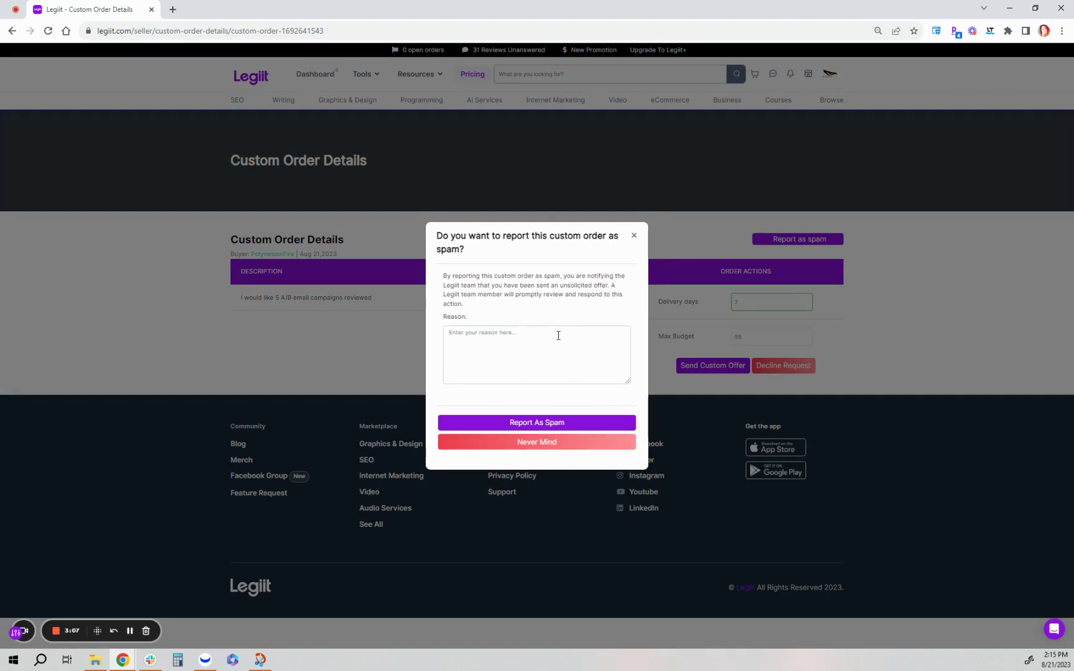
pyautogui.click(634, 237)
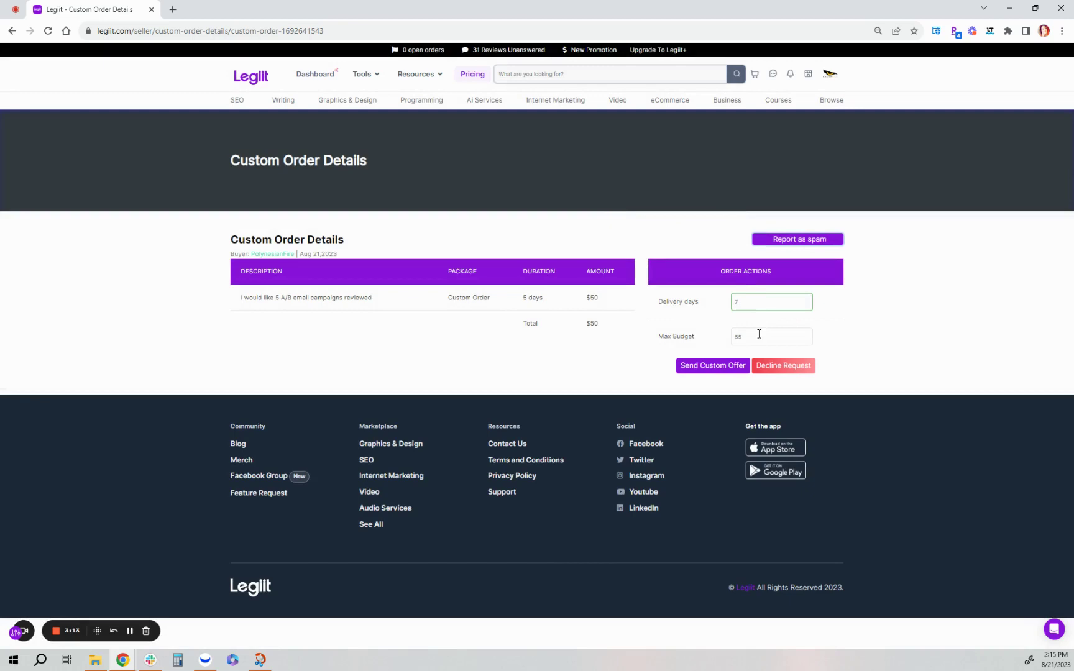
# Send the 7-day, $55 custom offer and open the seller's Custom Order Request list
pyautogui.click(753, 305)
pyautogui.click(771, 341)
pyautogui.click(603, 377)
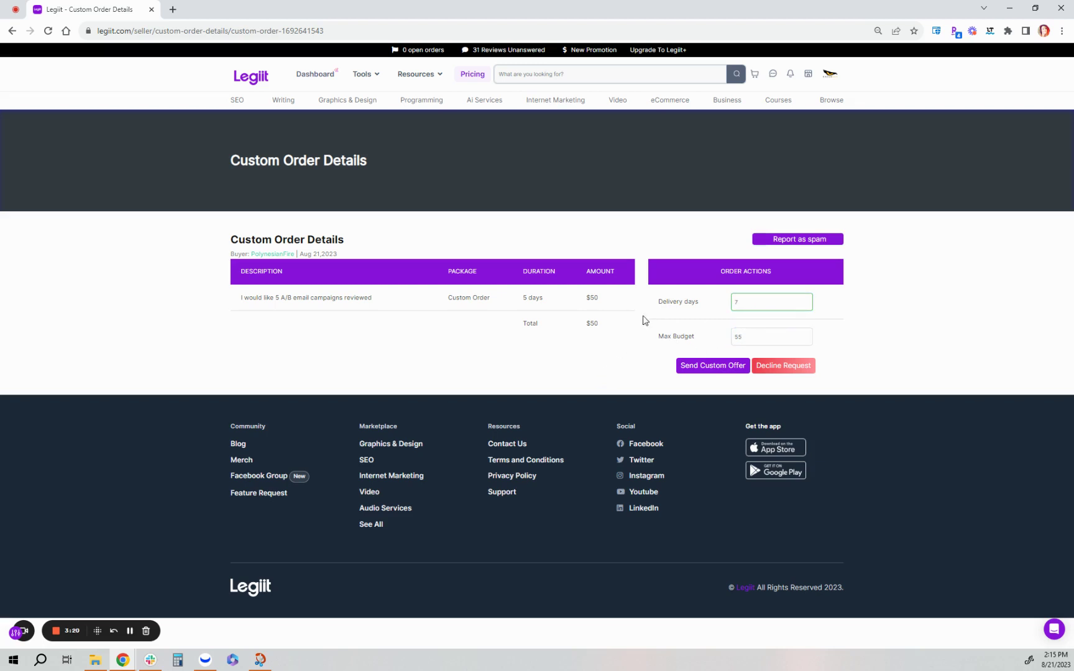
pyautogui.click(711, 368)
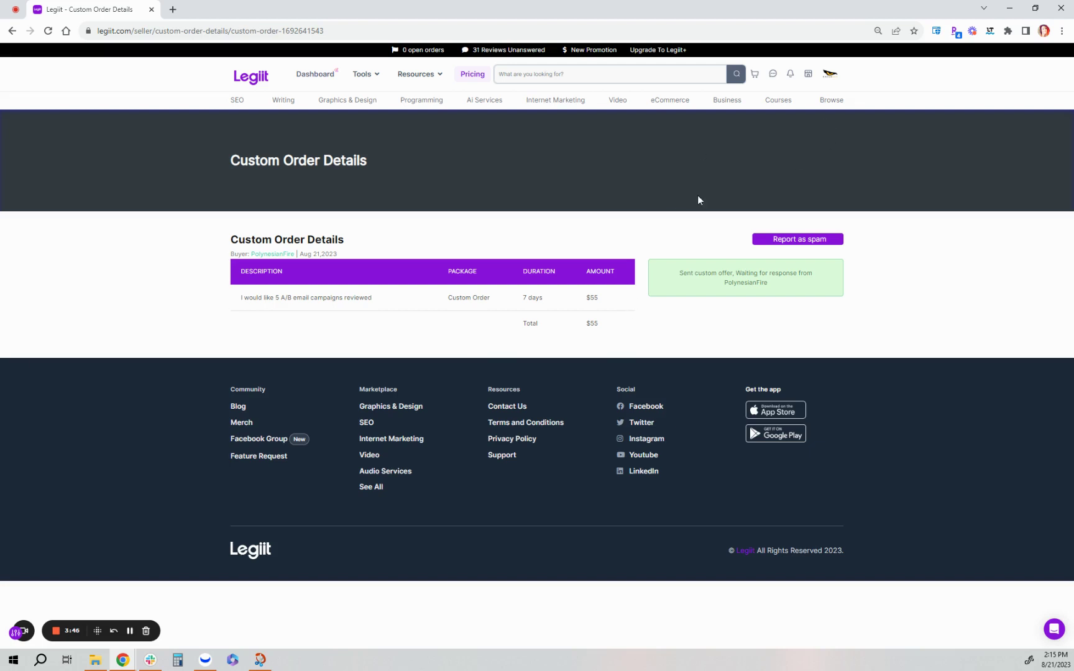
pyautogui.click(808, 73)
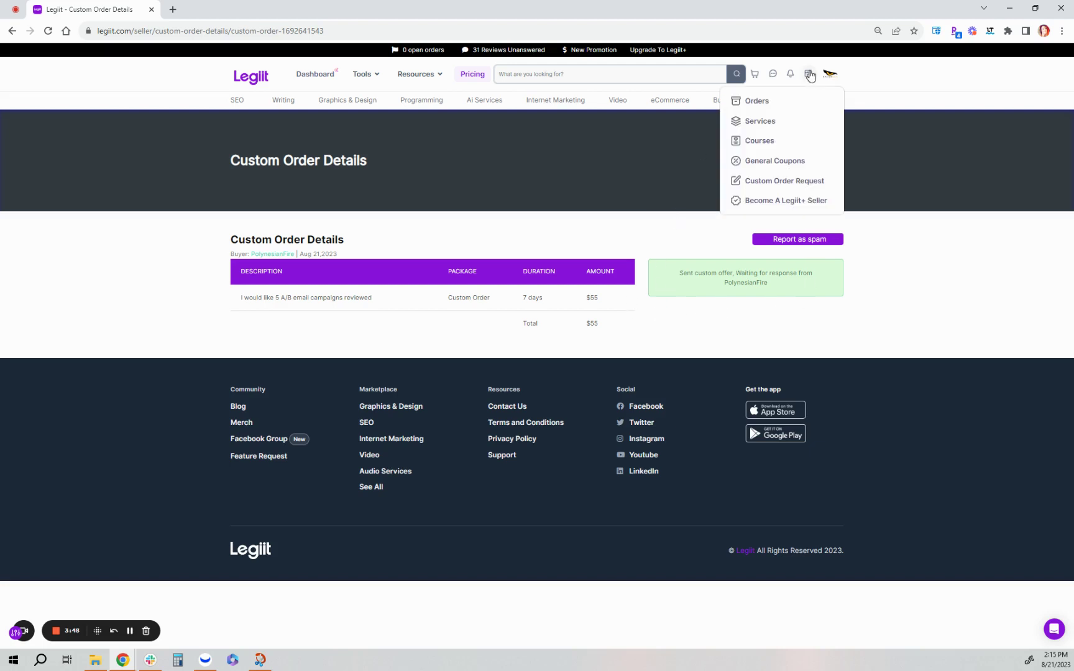
pyautogui.click(798, 184)
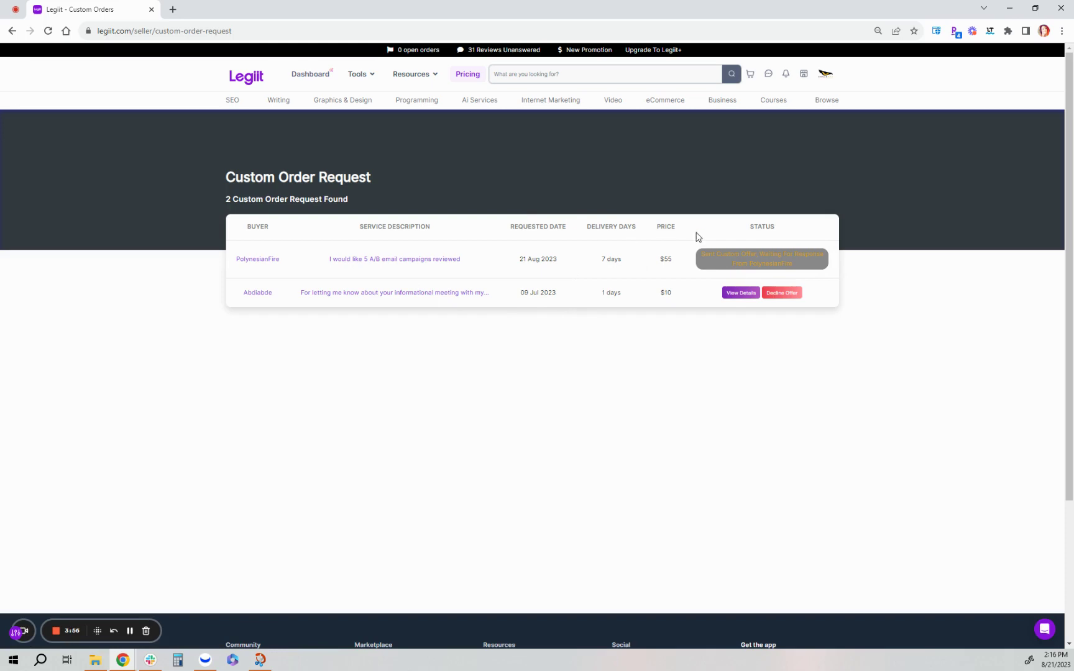
# As the buyer, open the A/B email campaigns order from Buying > Custom Order Request
pyautogui.click(129, 631)
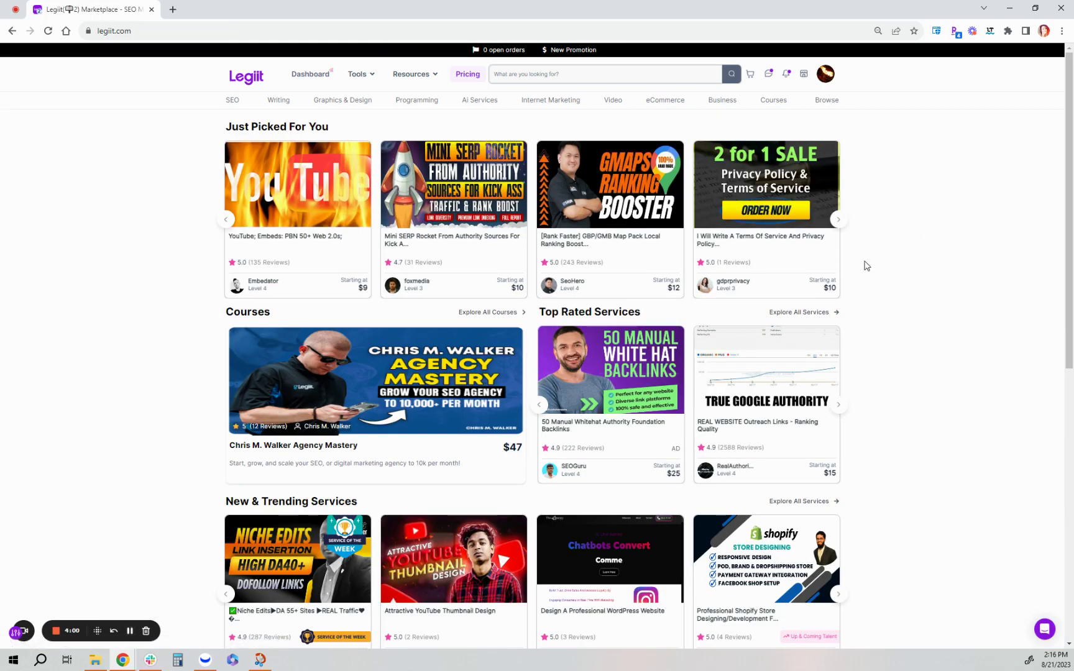
pyautogui.click(829, 77)
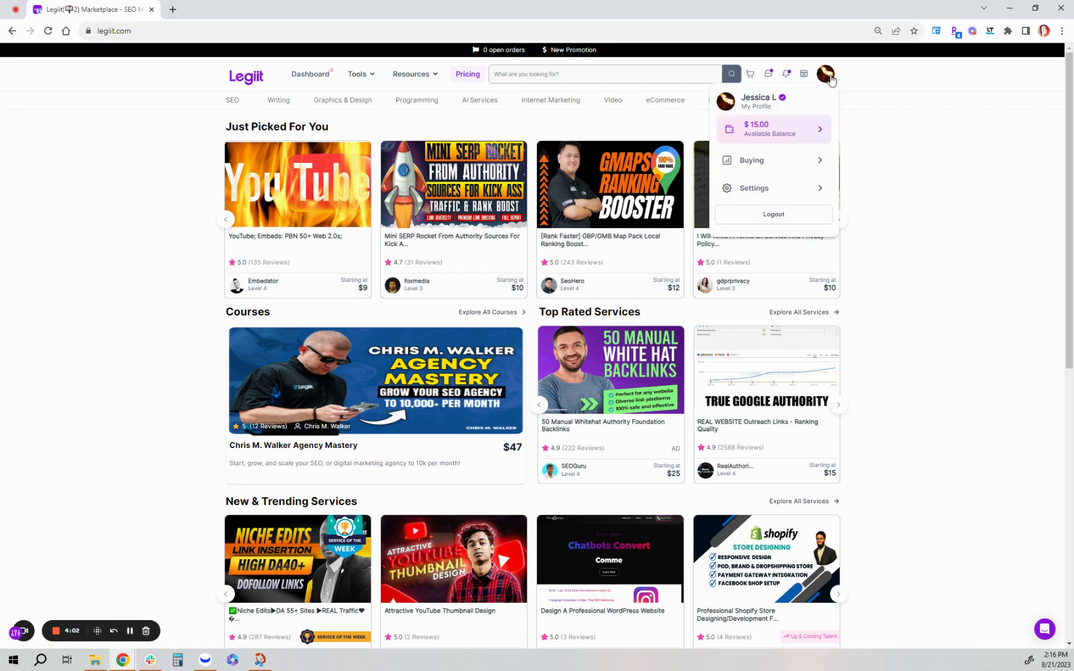
pyautogui.click(756, 164)
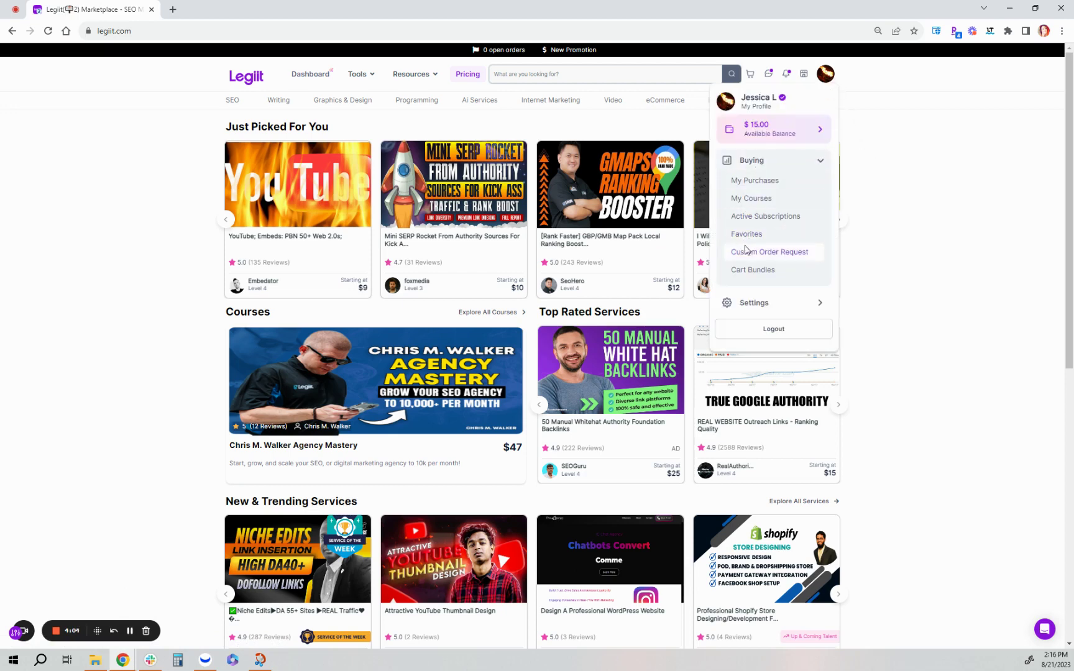
pyautogui.click(765, 254)
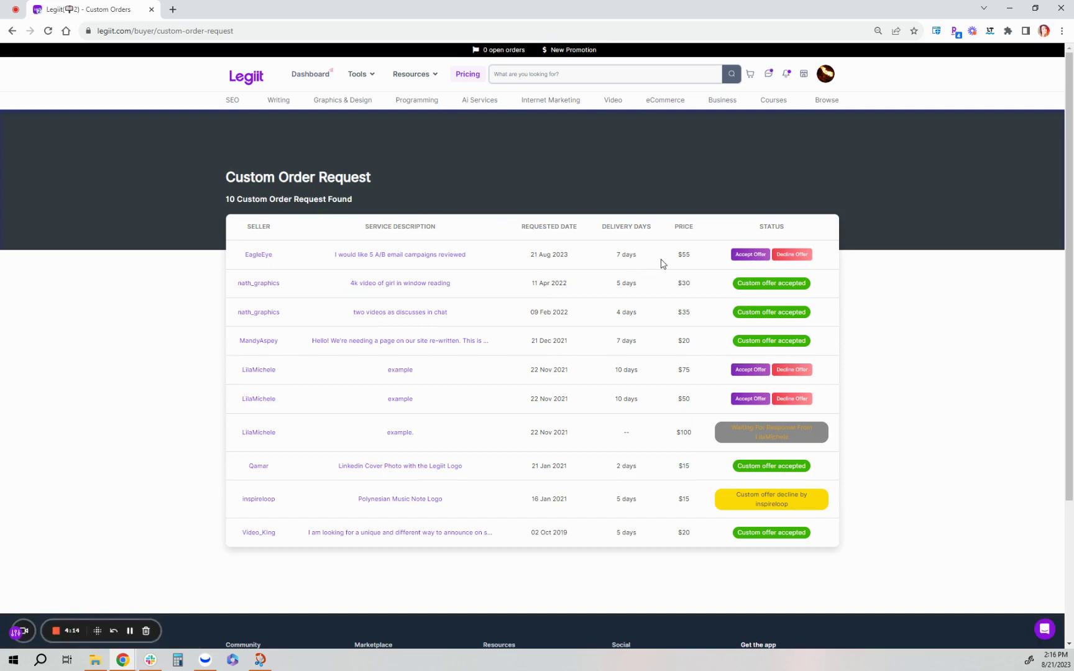
pyautogui.click(420, 259)
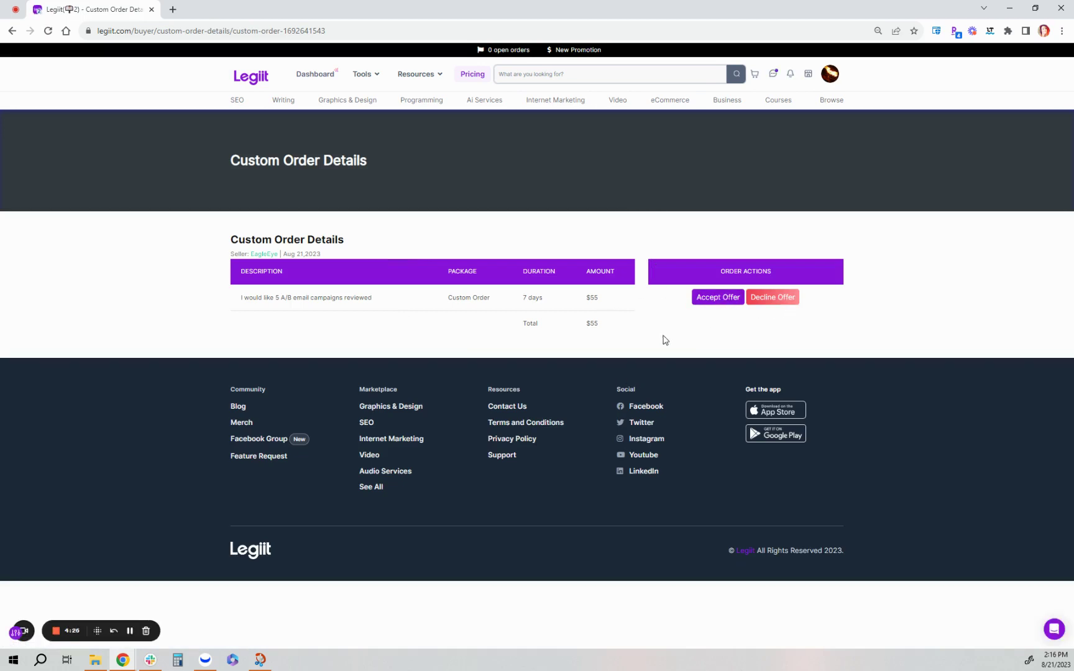
pyautogui.click(718, 299)
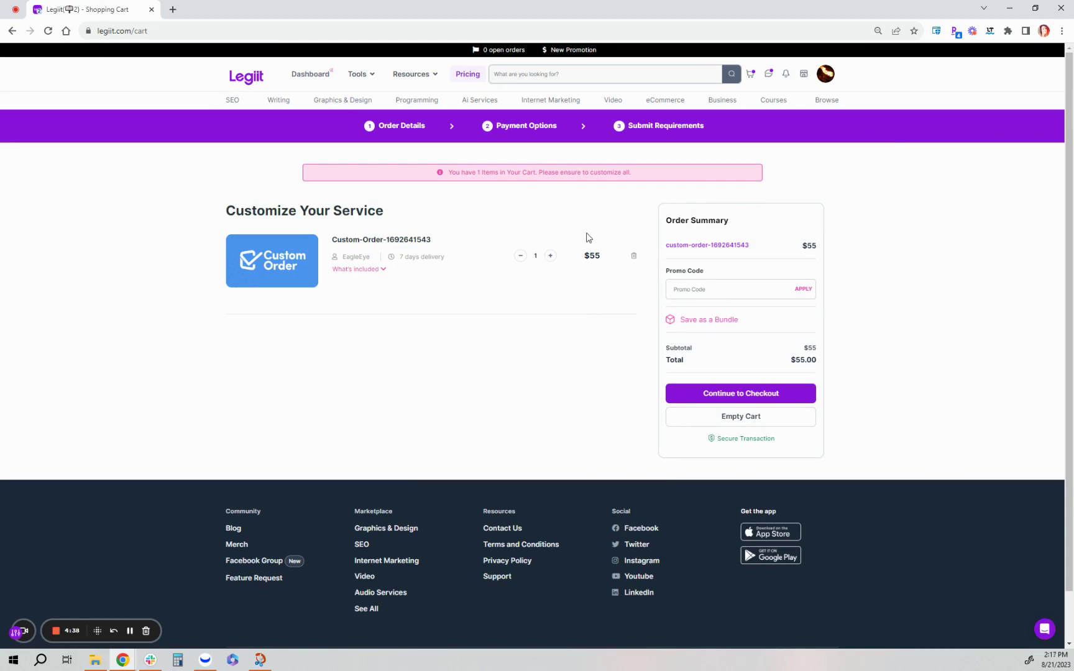
pyautogui.click(826, 73)
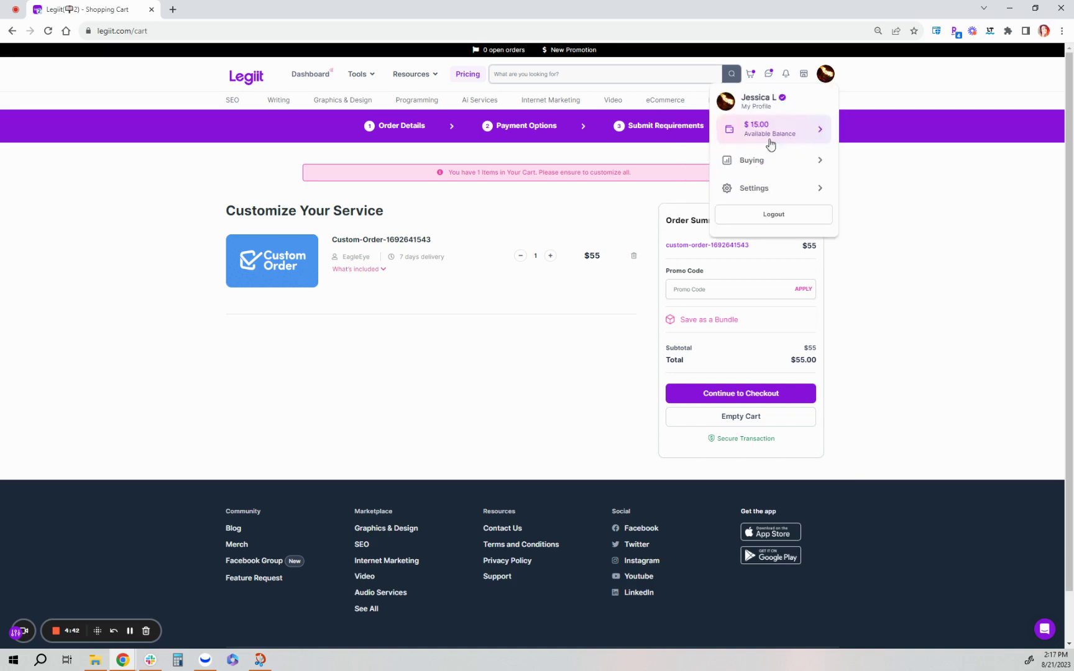
pyautogui.click(754, 162)
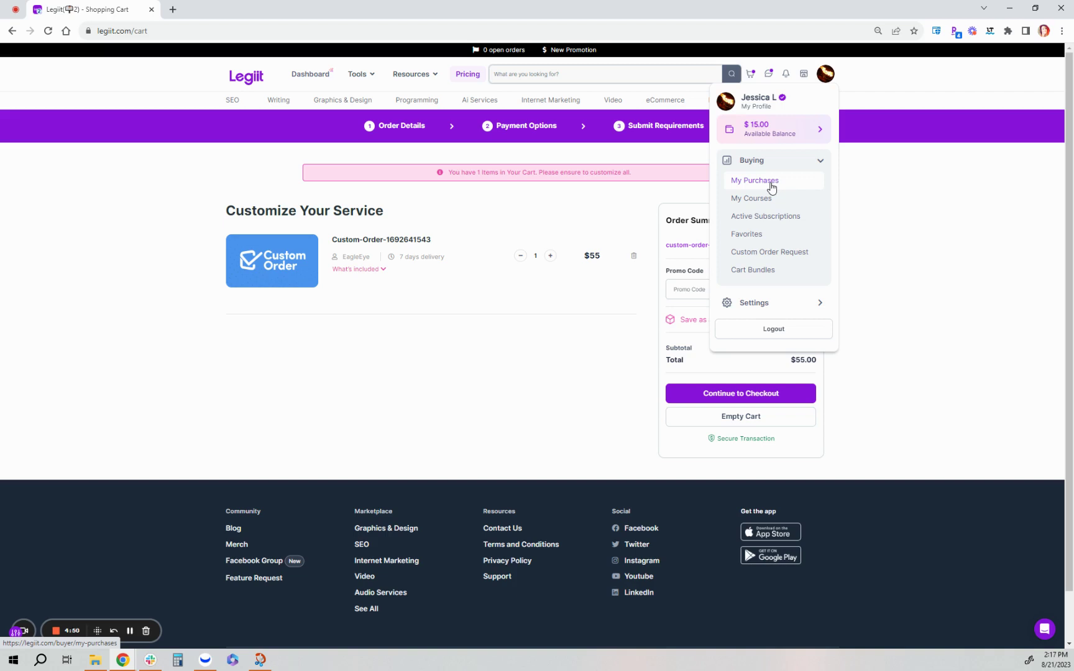
pyautogui.click(514, 204)
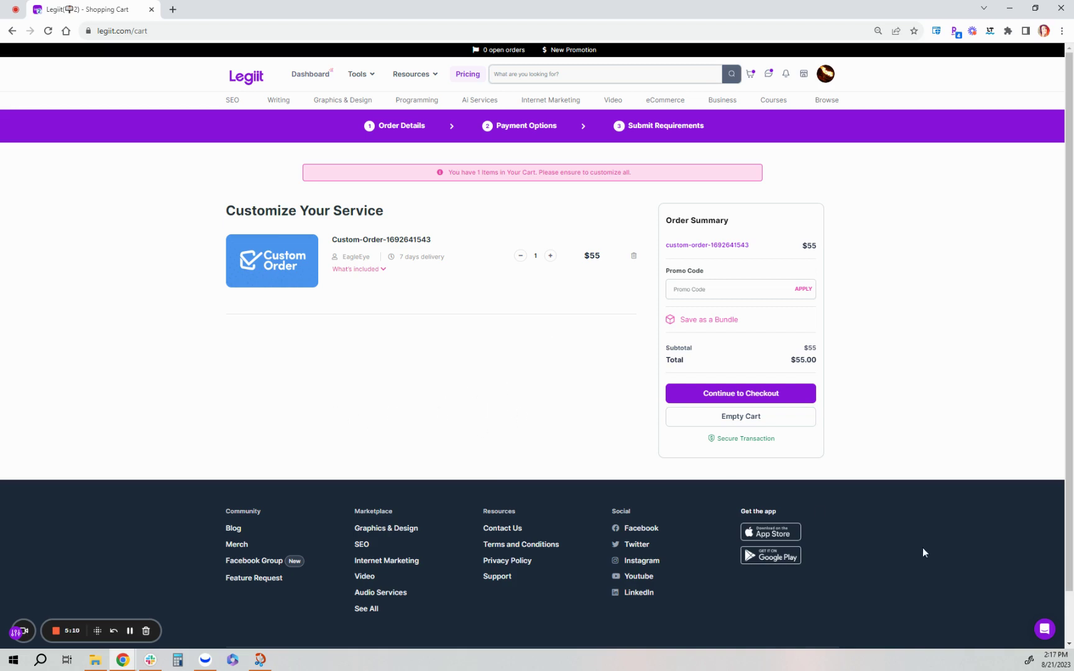
# Open the Intercom support chat over the shopping cart
pyautogui.click(1046, 632)
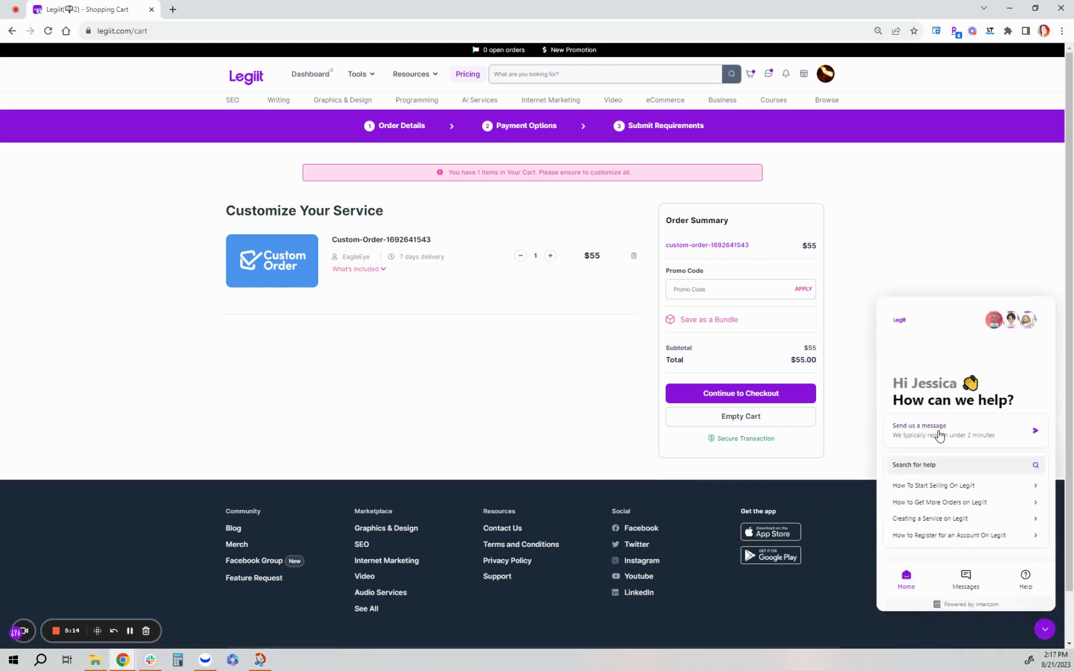